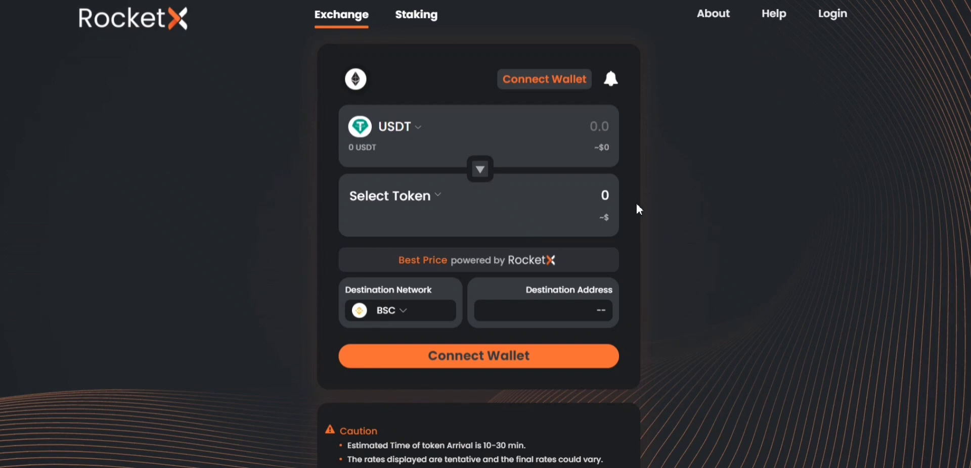
# - Connect the MetaMask wallet to the exchange and select Ethereum as the source network
pyautogui.click(565, 93)
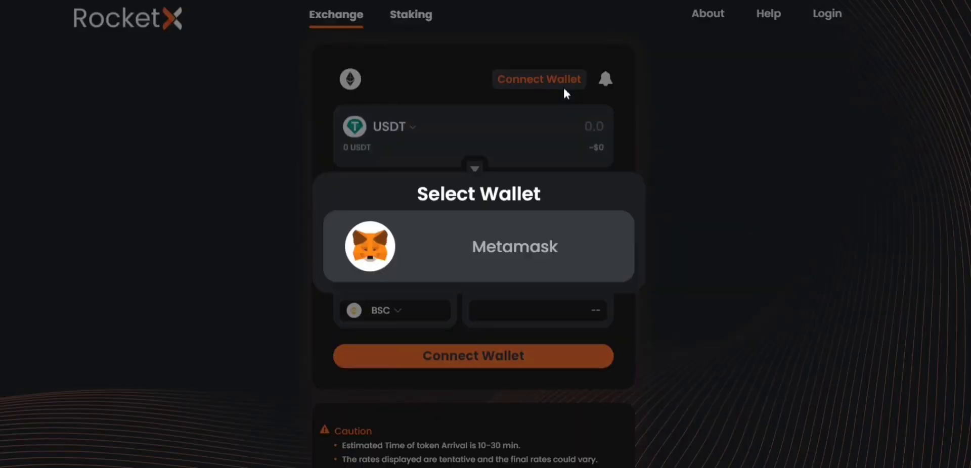
pyautogui.click(485, 263)
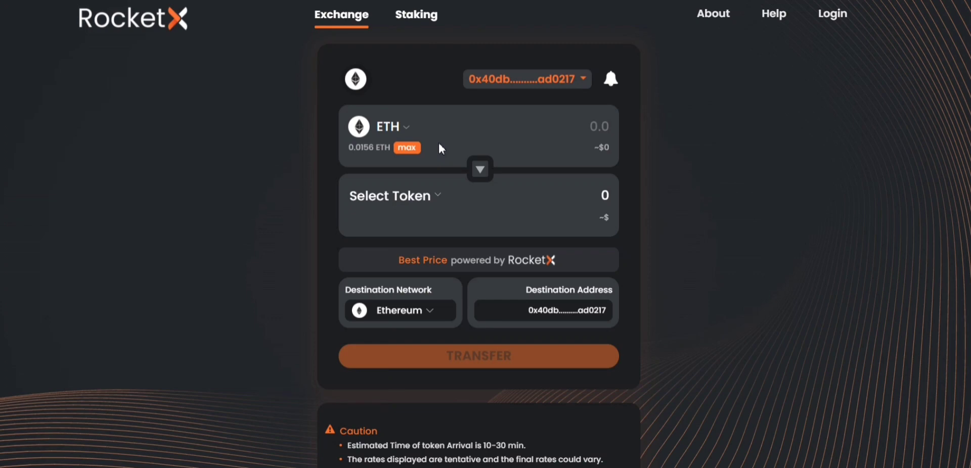
pyautogui.click(357, 84)
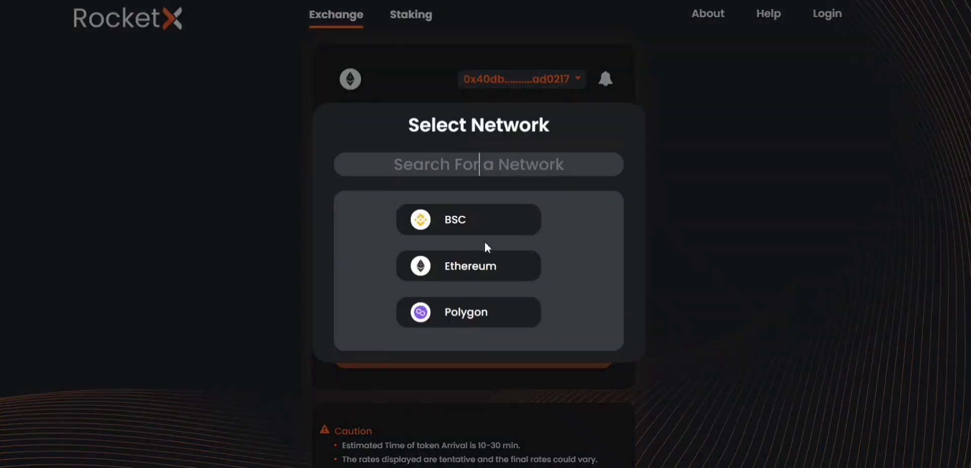
pyautogui.click(491, 271)
# - Select USDT as both the token to send and the token to receive
pyautogui.click(384, 126)
pyautogui.scroll(-1, 472, 258)
pyautogui.click(470, 331)
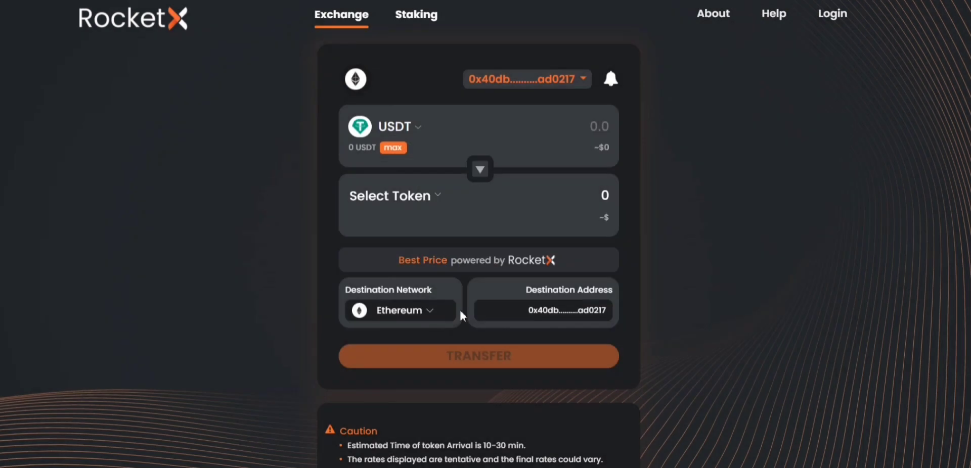
pyautogui.click(402, 208)
pyautogui.scroll(-1, 464, 299)
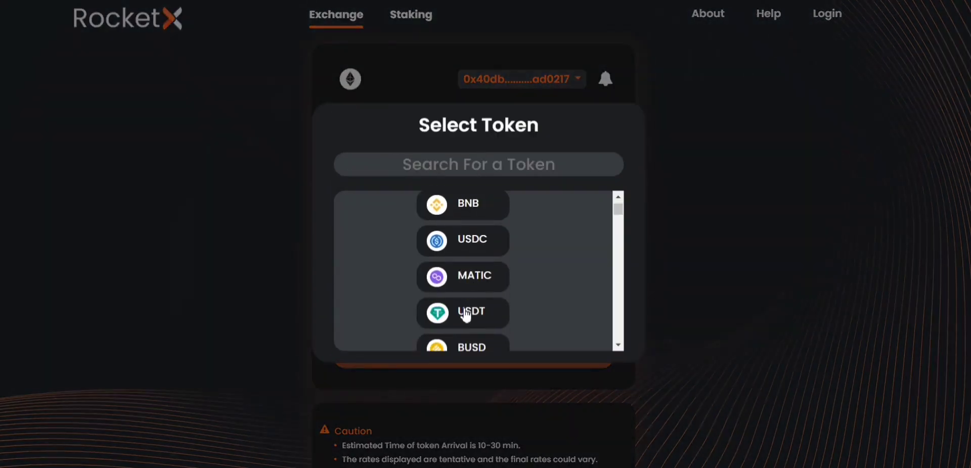
pyautogui.click(461, 314)
# - Set the destination network to BSC and enter 100 USDT as the amount to send
pyautogui.click(414, 305)
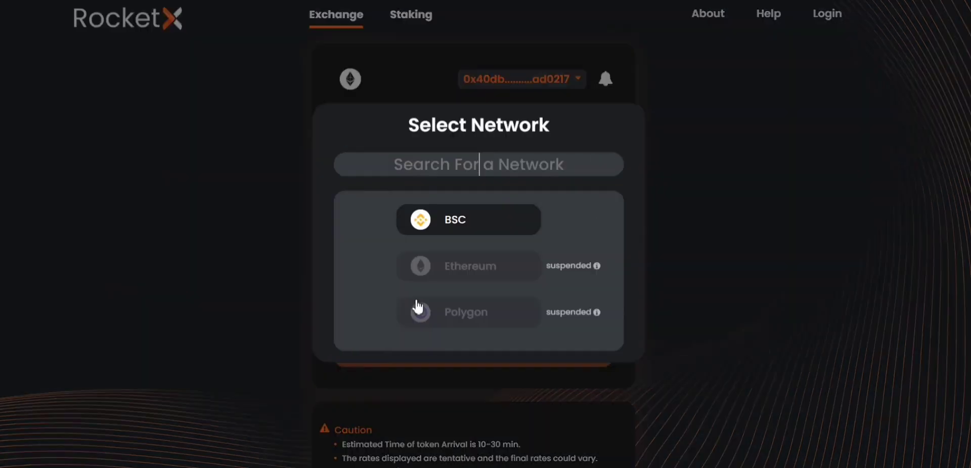
pyautogui.click(453, 225)
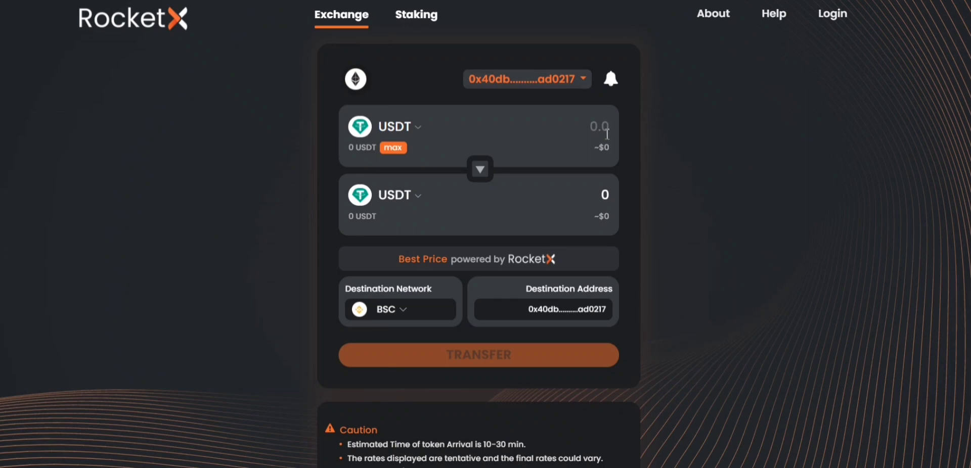
pyautogui.write('100')
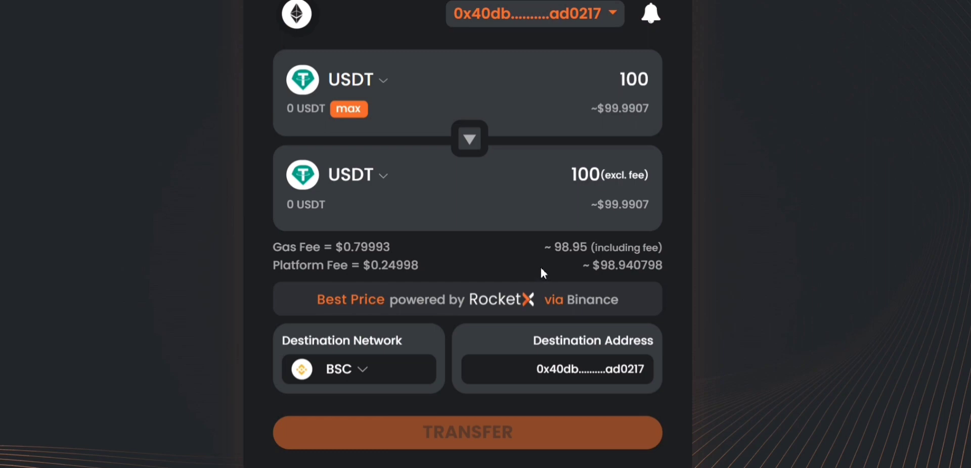
# - Examine the estimated amount received including fees and the caution notes below the transfer form
pyautogui.moveTo(556, 247); pyautogui.dragTo(590, 247)
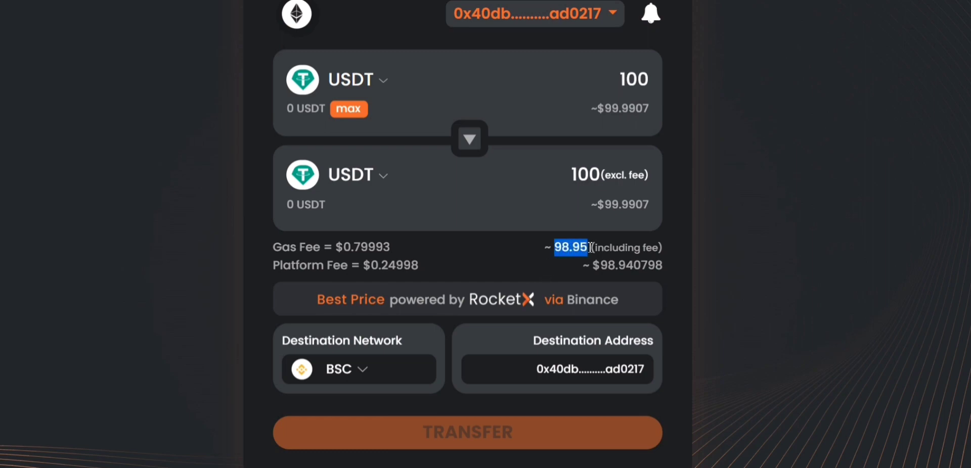
pyautogui.click(704, 238)
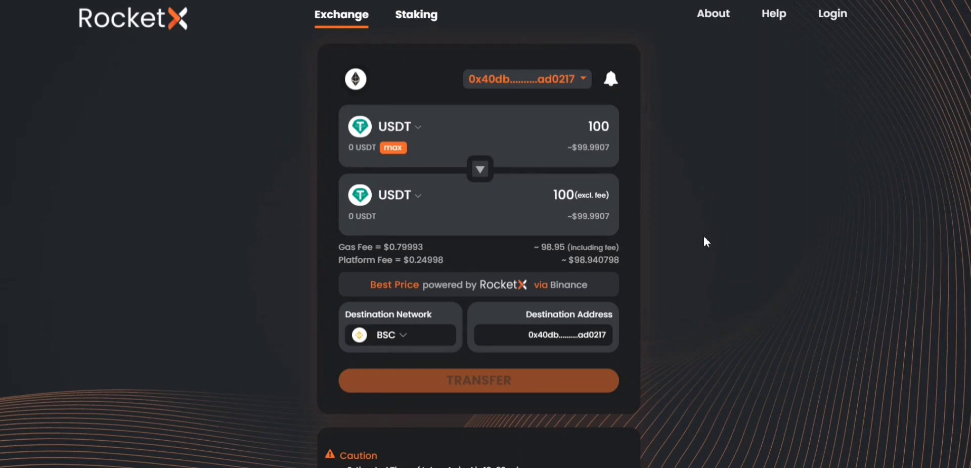
pyautogui.scroll(-1, 707, 242)
pyautogui.scroll(-3, 704, 238)
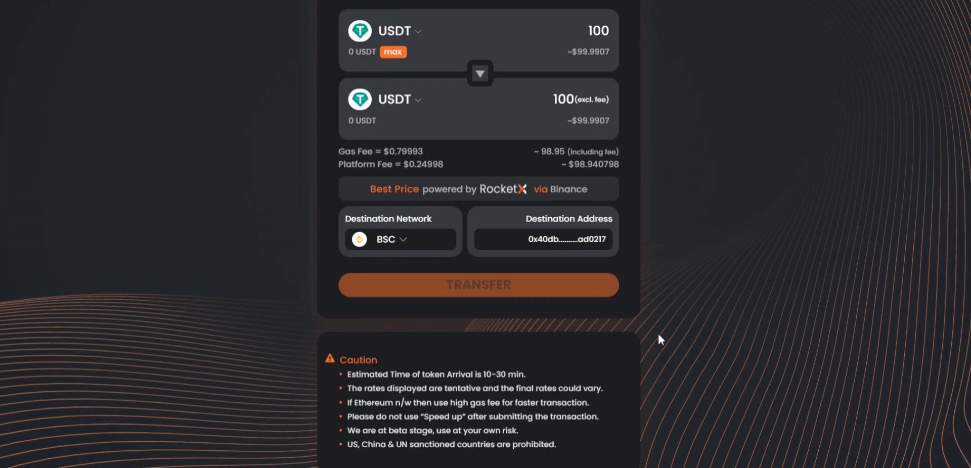
pyautogui.scroll(3, 657, 333)
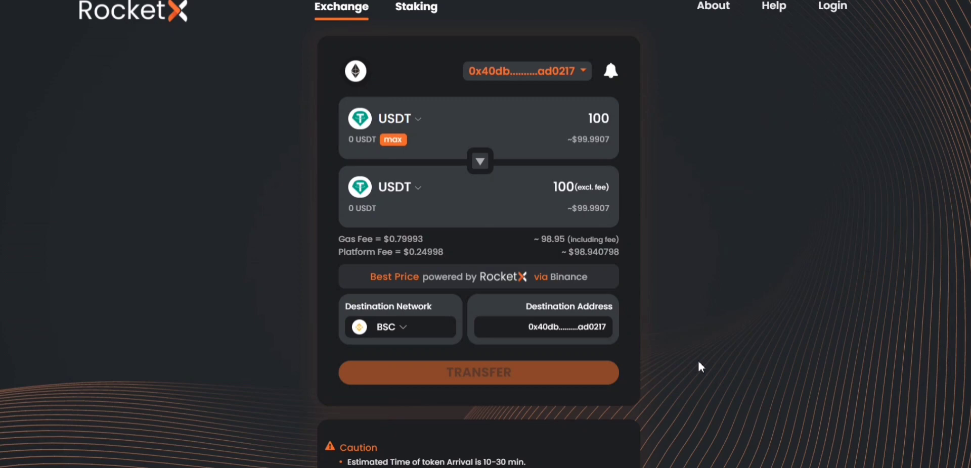
pyautogui.scroll(1, 699, 362)
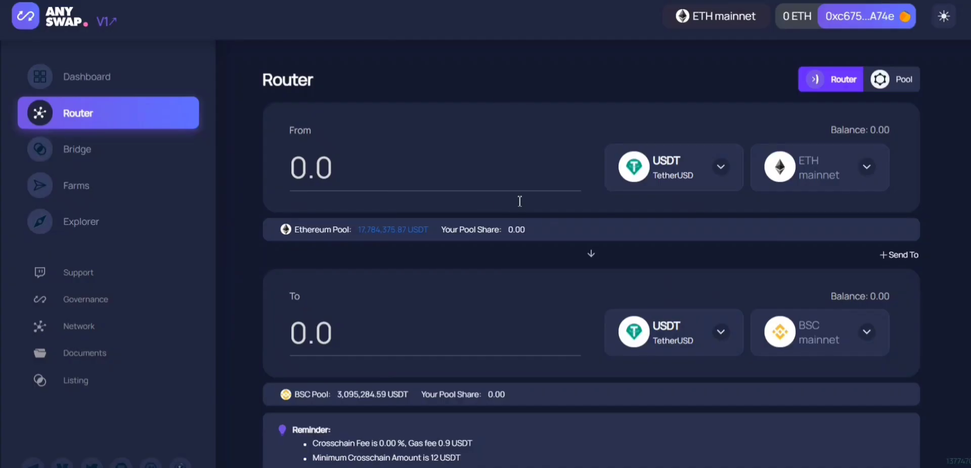
# - In Anyswap's Router, enter 100 USDT as the amount to send from ETH mainnet to BSC mainnet
pyautogui.click(389, 177)
pyautogui.write('100')
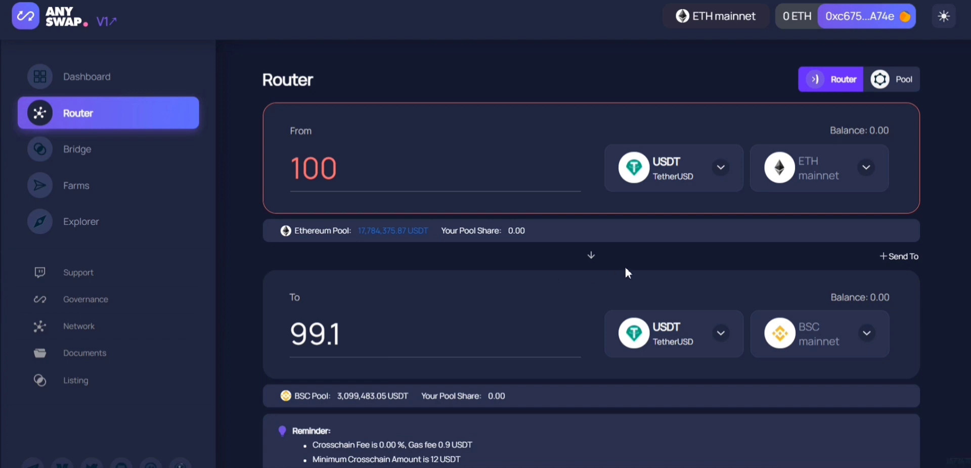
# - Review the crosschain fee, the minimum and maximum amounts and the arrival time in the router's reminder notes
pyautogui.scroll(-3, 626, 269)
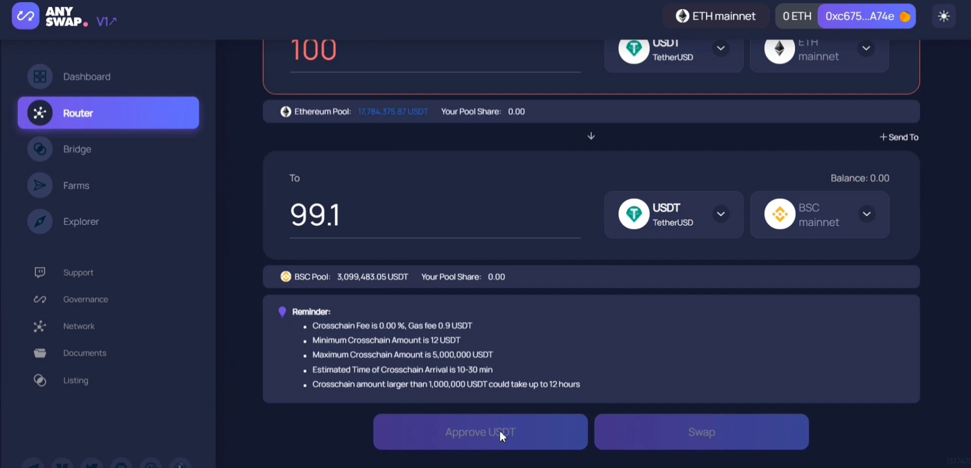
pyautogui.scroll(1, 595, 397)
pyautogui.scroll(1, 594, 402)
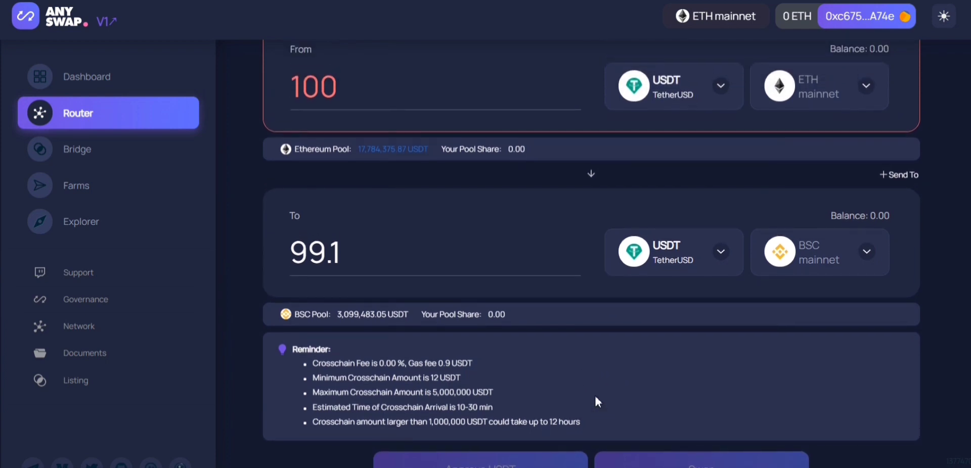
pyautogui.scroll(1, 596, 398)
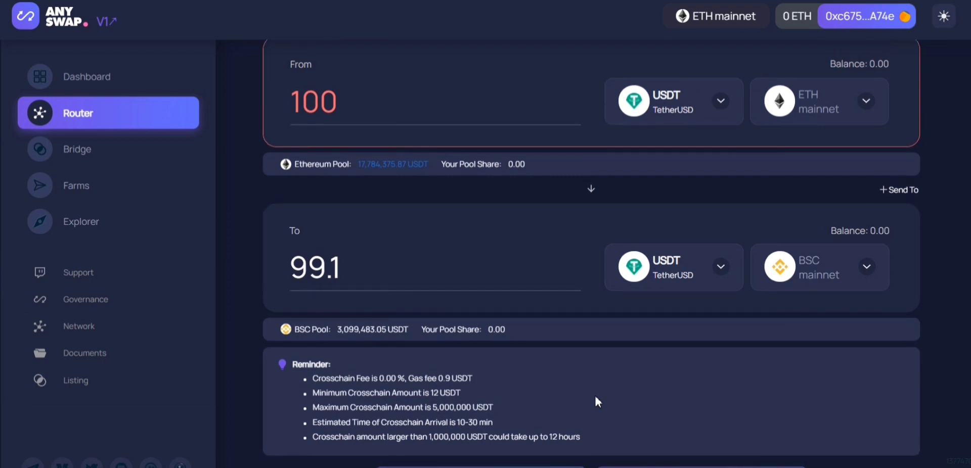
pyautogui.scroll(-3, 596, 402)
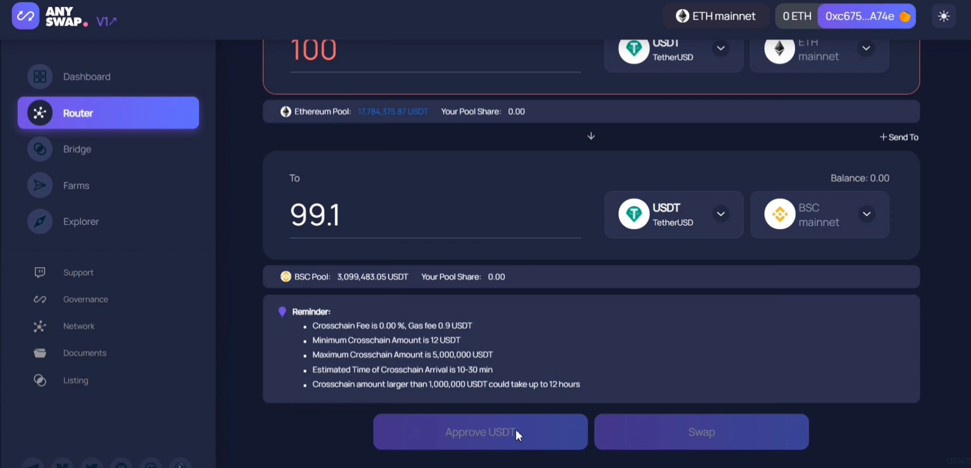
pyautogui.scroll(3, 508, 327)
pyautogui.scroll(2, 509, 330)
pyautogui.scroll(2, 509, 330)
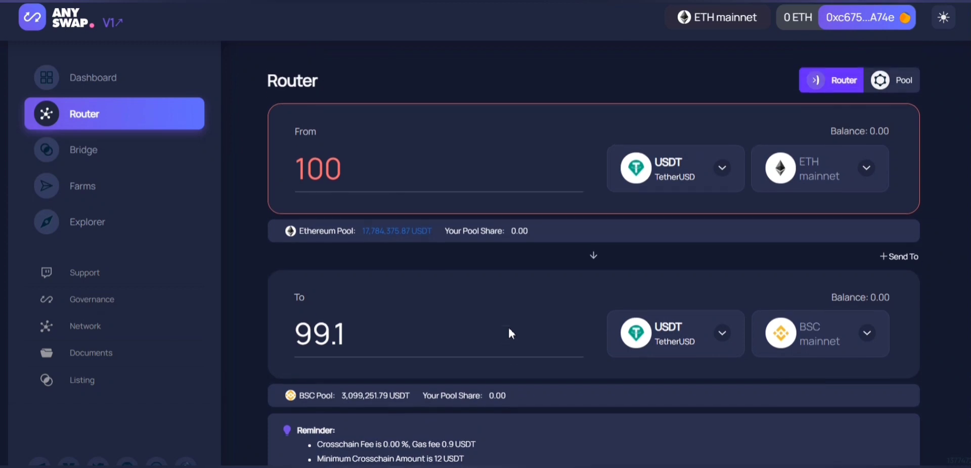
# - Try to approve 100 USDT for the cross-chain router, and dismiss the MetaMask permission request and the approval dialog
pyautogui.scroll(-5, 508, 329)
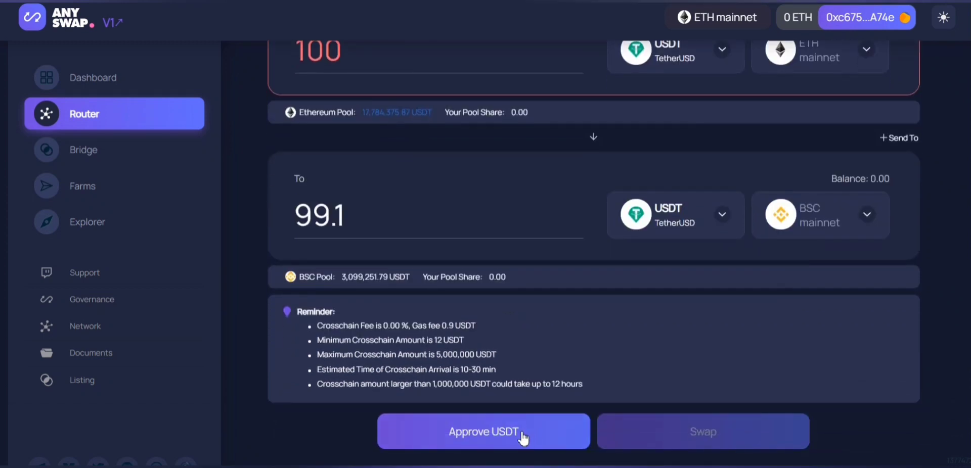
pyautogui.click(523, 439)
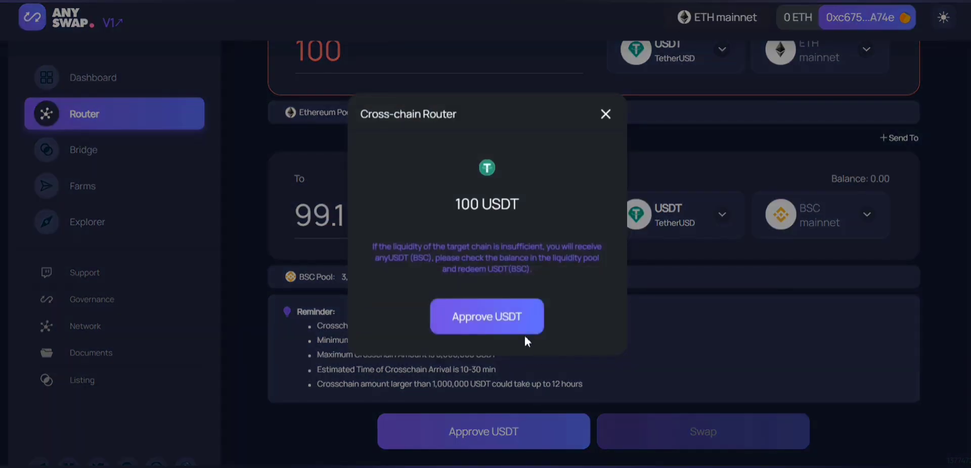
pyautogui.click(513, 328)
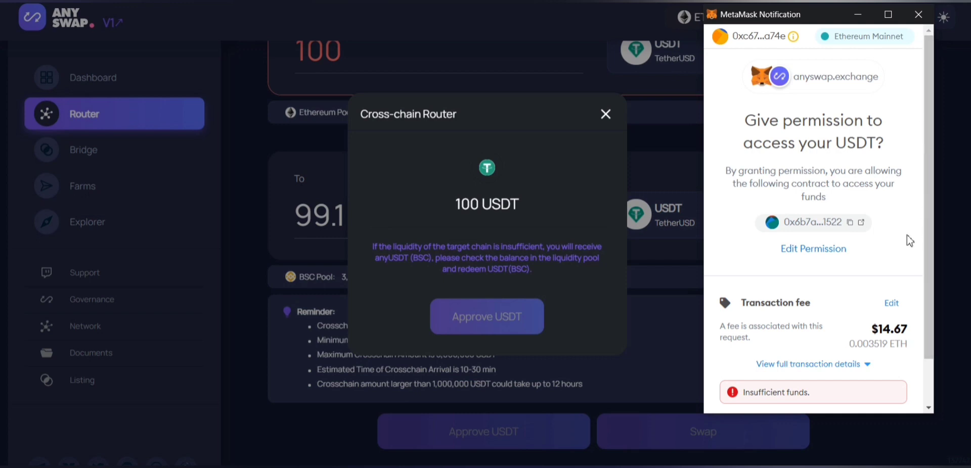
pyautogui.click(918, 14)
pyautogui.click(606, 115)
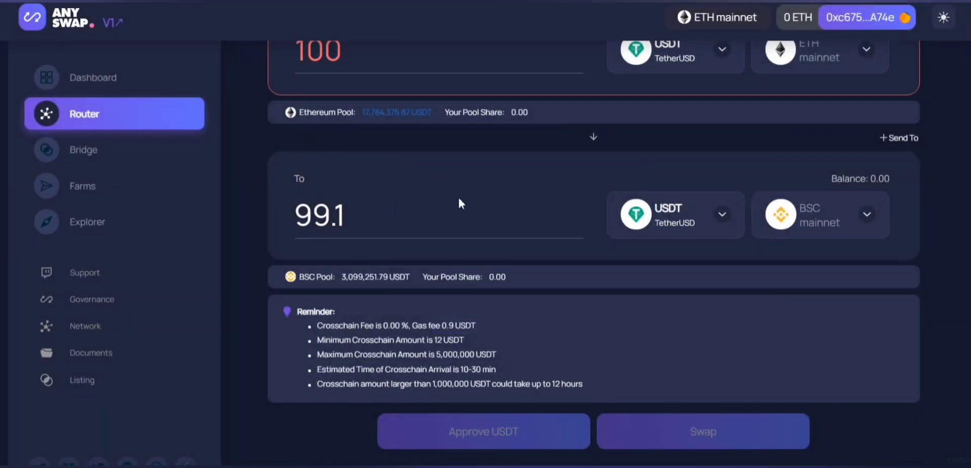